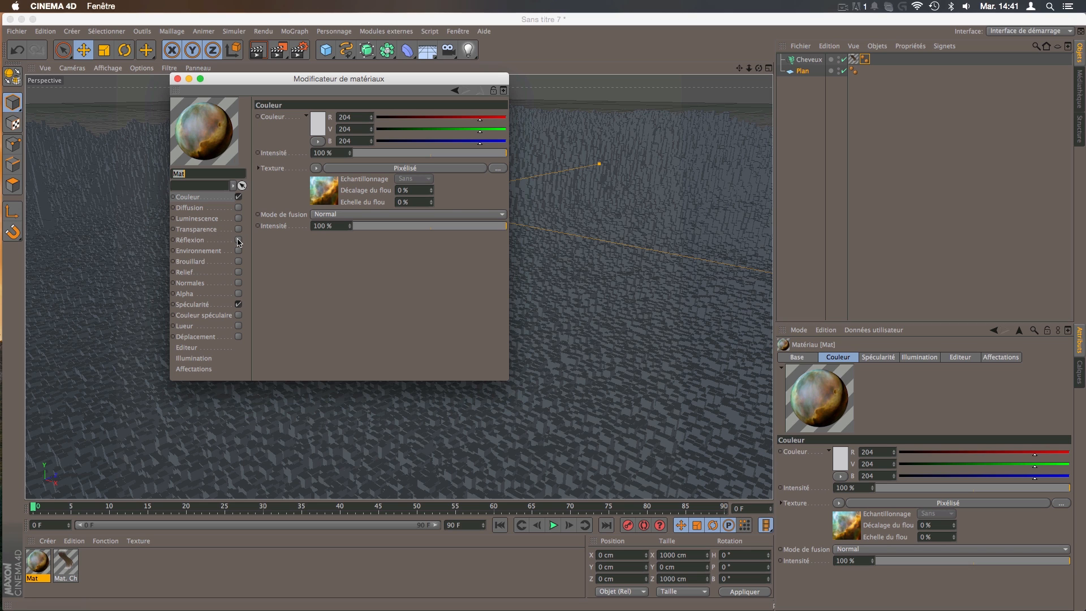
# Enable Réflexion on the Mat material with 1 % intensity and a Fresnel texture mixed at 0 %.
pyautogui.click(238, 240)
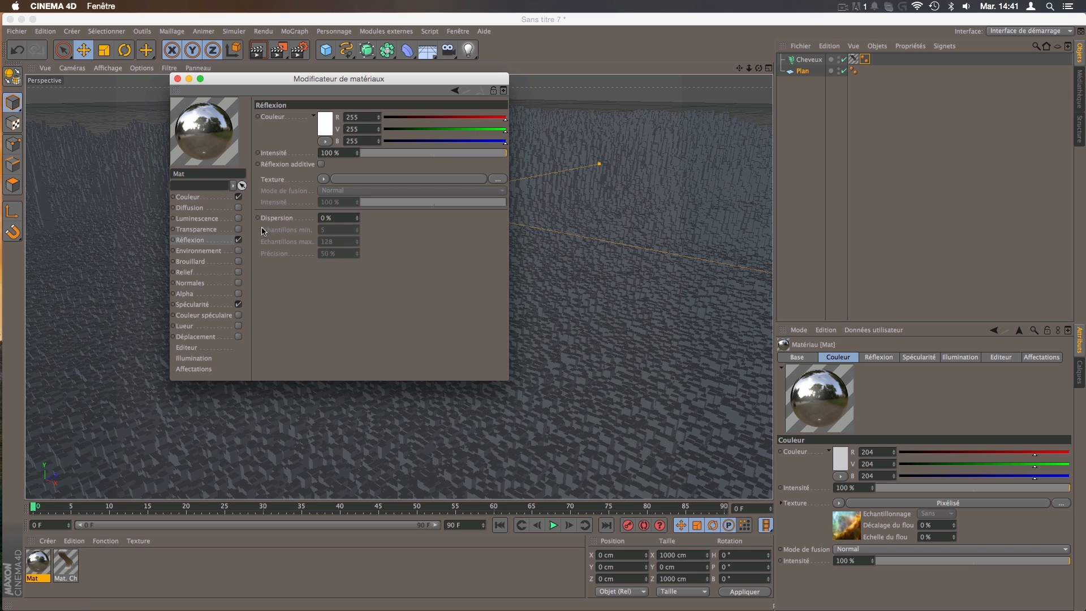
pyautogui.click(362, 154)
pyautogui.click(323, 178)
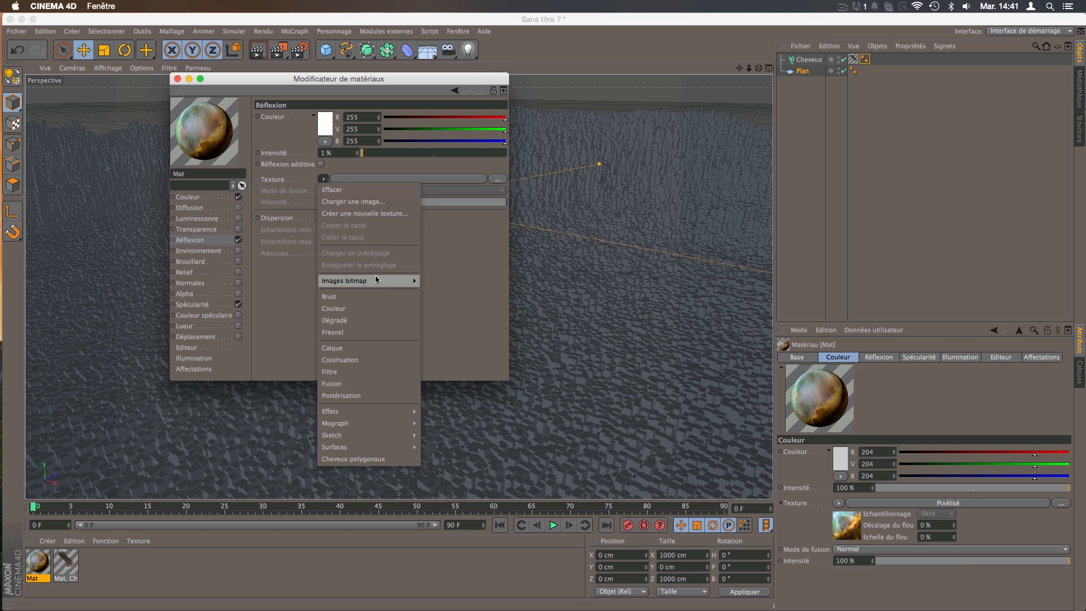
pyautogui.click(339, 309)
pyautogui.click(362, 236)
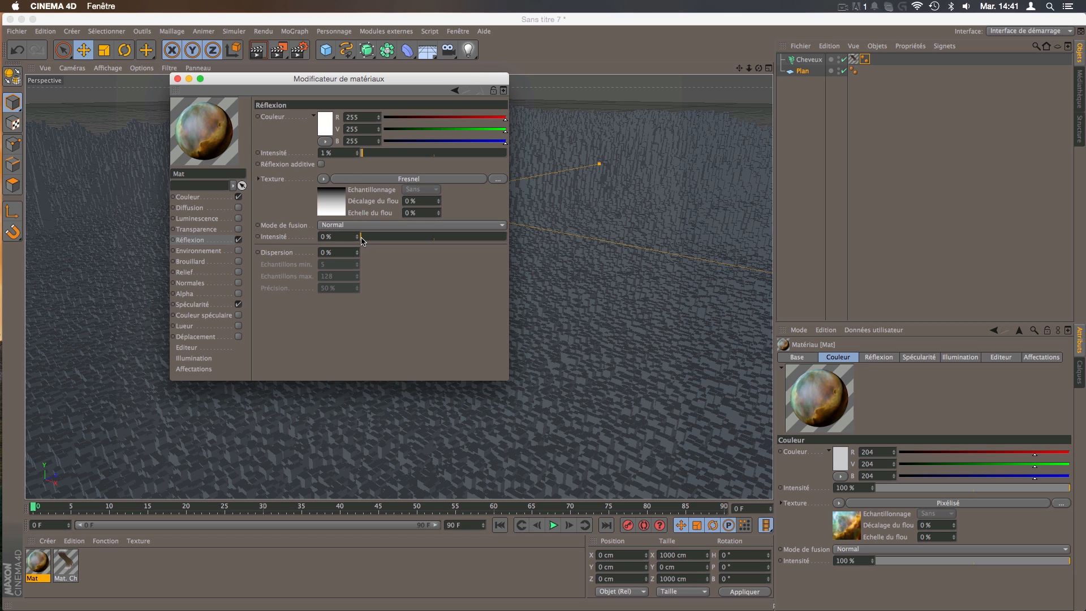
pyautogui.click(177, 80)
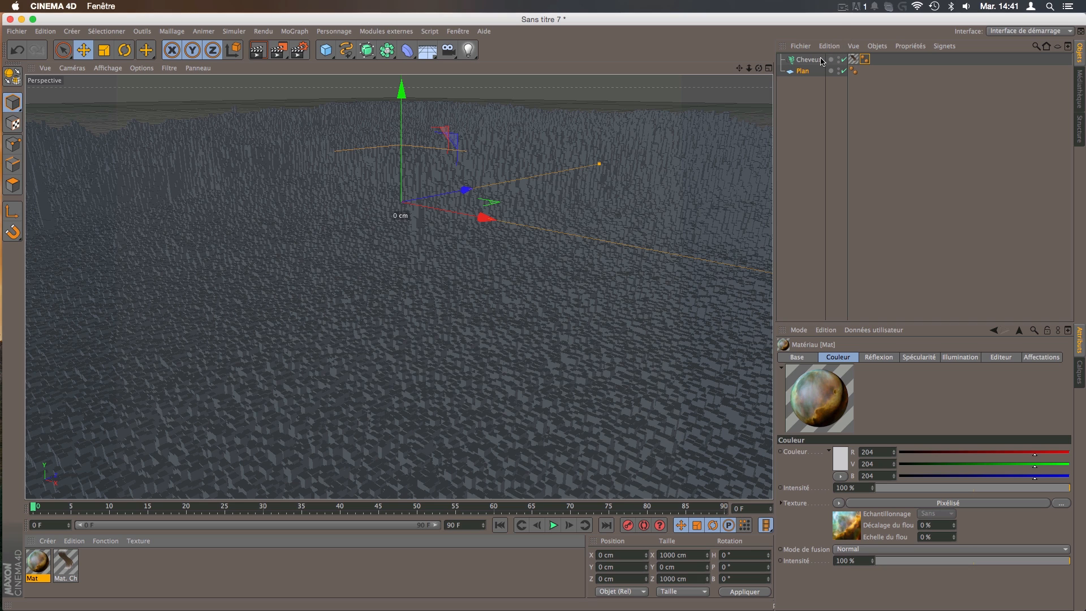
# Apply the Mat material to the Cheveux object.
pyautogui.moveTo(809, 70); pyautogui.dragTo(811, 63)
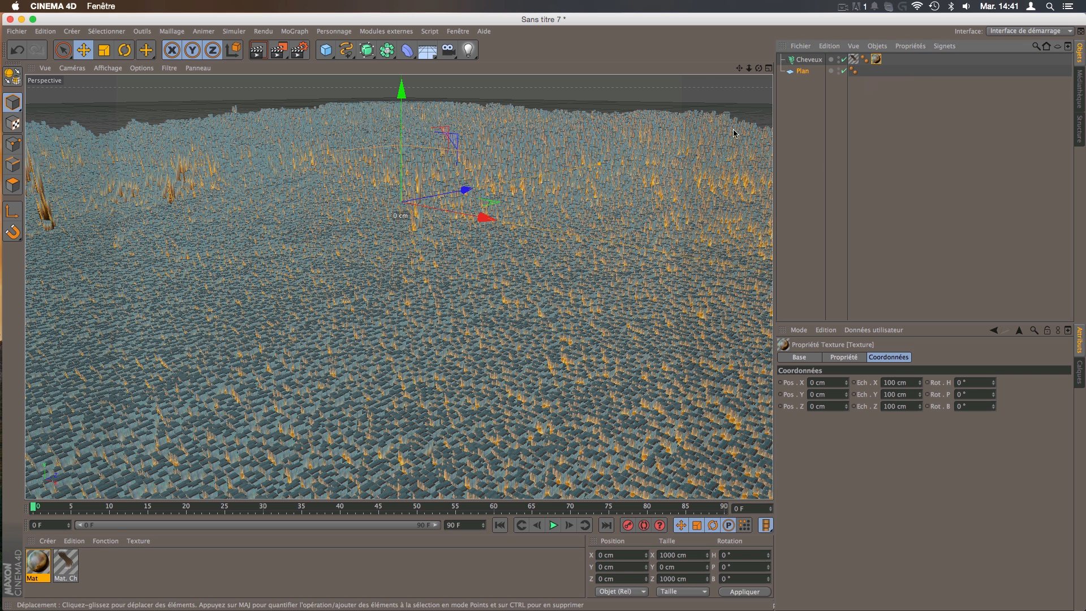
pyautogui.click(887, 165)
pyautogui.moveTo(749, 68); pyautogui.dragTo(399, 287)
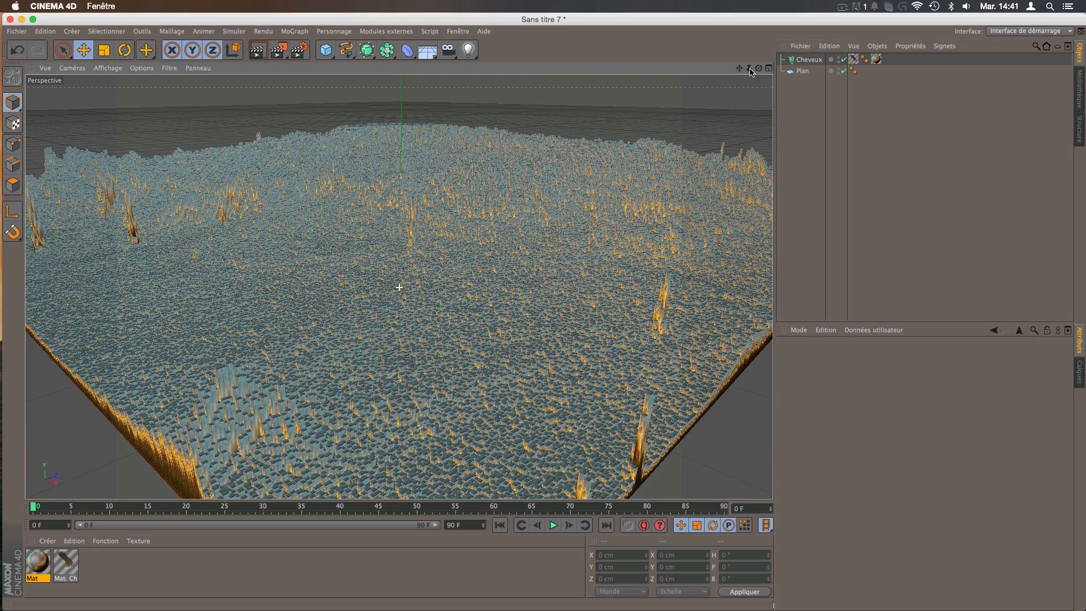
# Set the projection type of the Mat texture tag on Cheveux to Planaire.
pyautogui.click(877, 60)
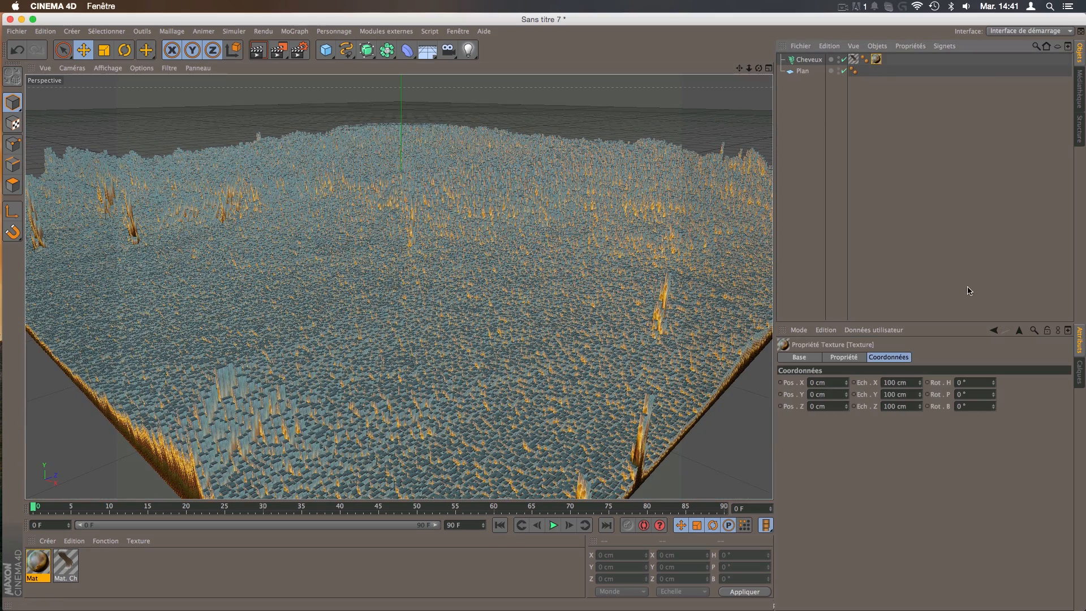
pyautogui.click(848, 357)
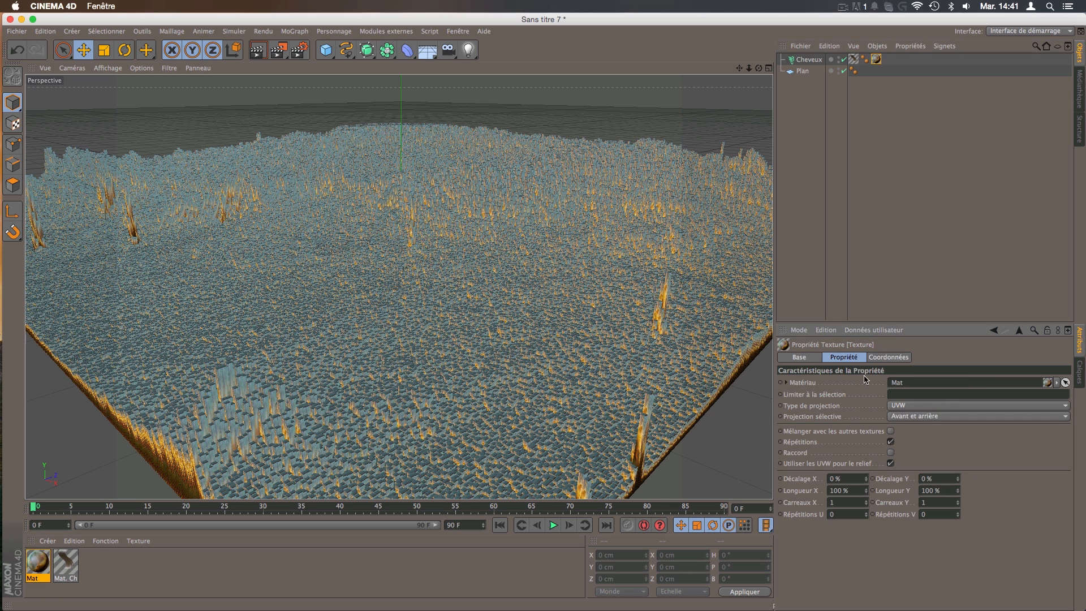
pyautogui.click(910, 405)
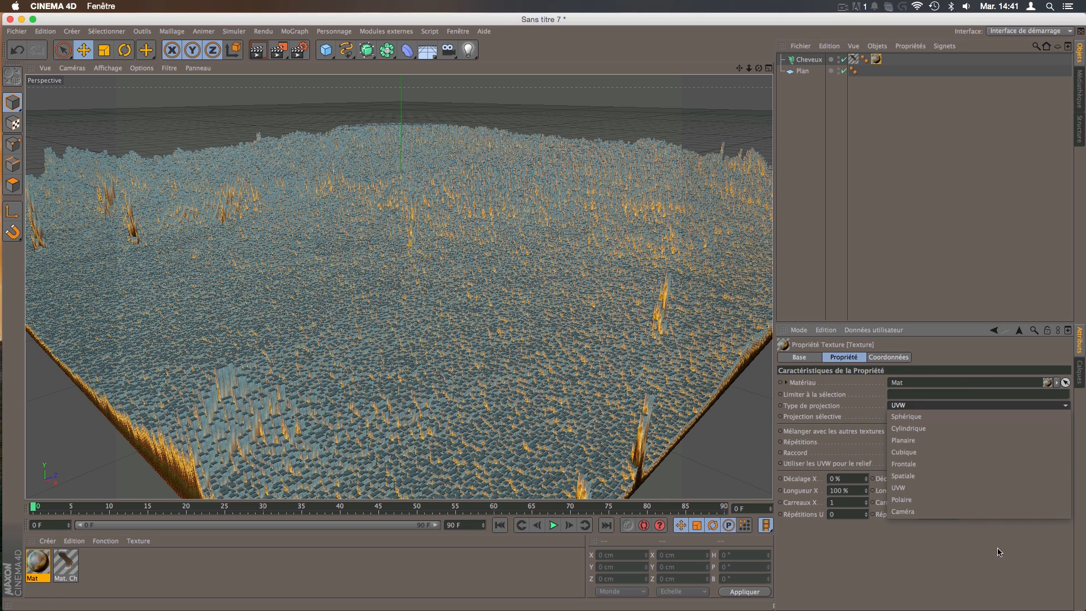
pyautogui.click(920, 442)
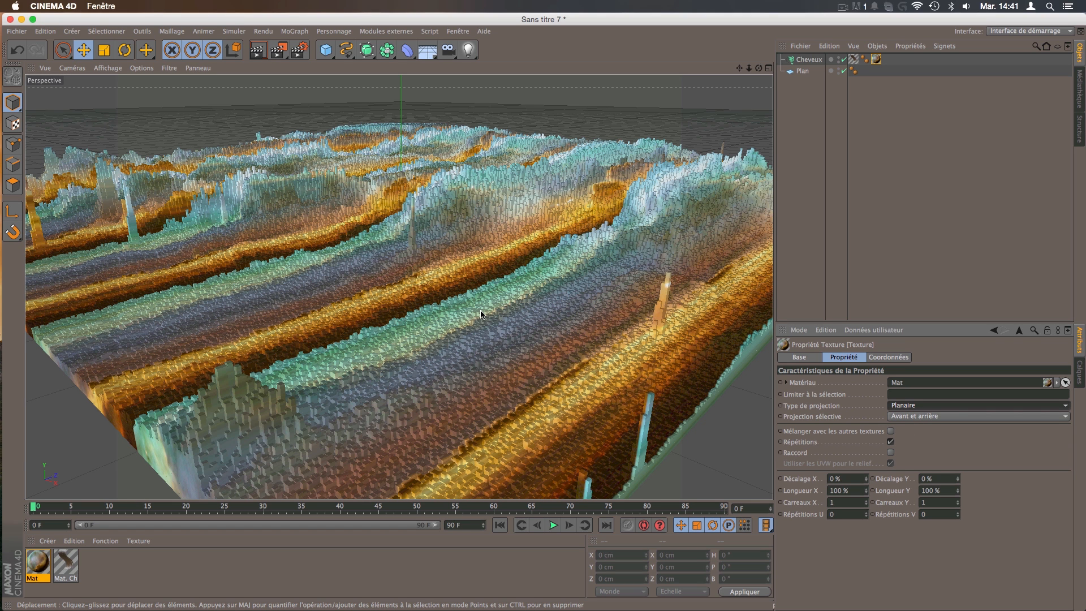
# Move the Mat texture tag from Cheveux to Plan and disable the Cheveux object.
pyautogui.moveTo(876, 59); pyautogui.dragTo(866, 72)
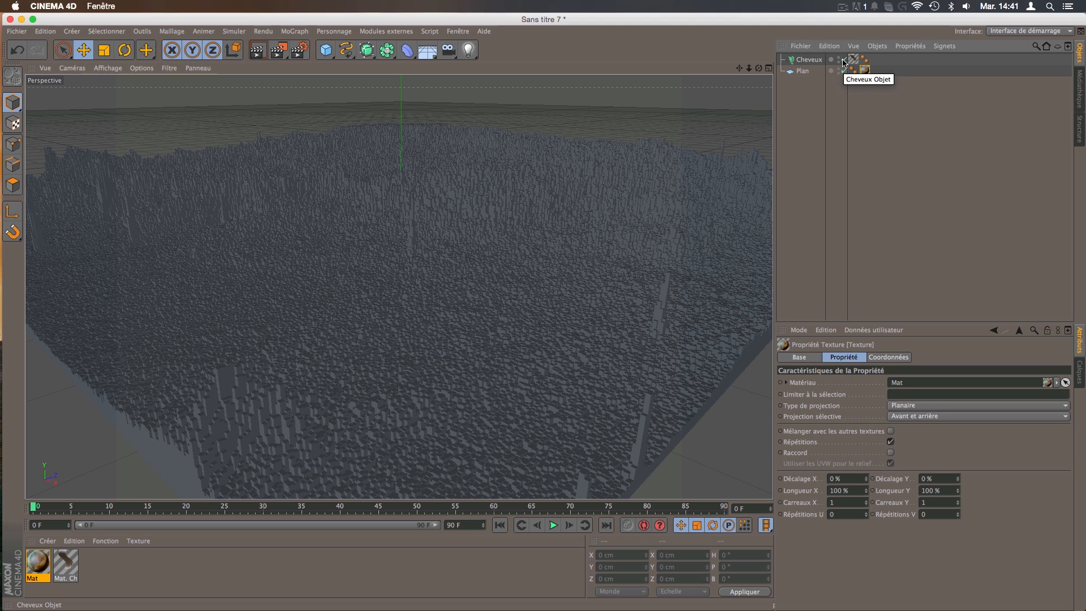
pyautogui.click(844, 60)
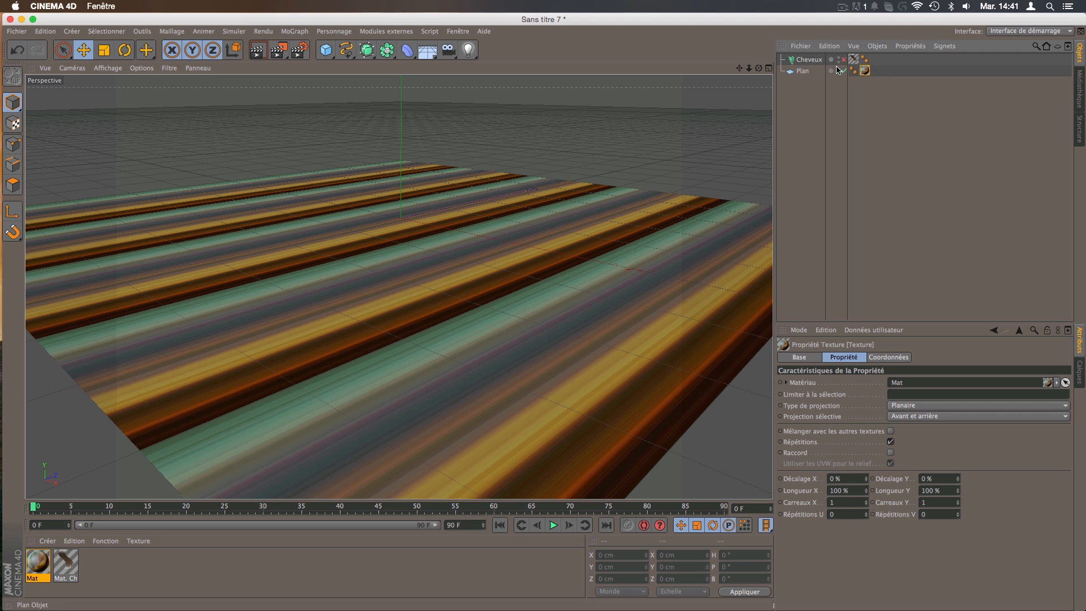
pyautogui.moveTo(748, 69); pyautogui.dragTo(729, 93)
pyautogui.click(801, 89)
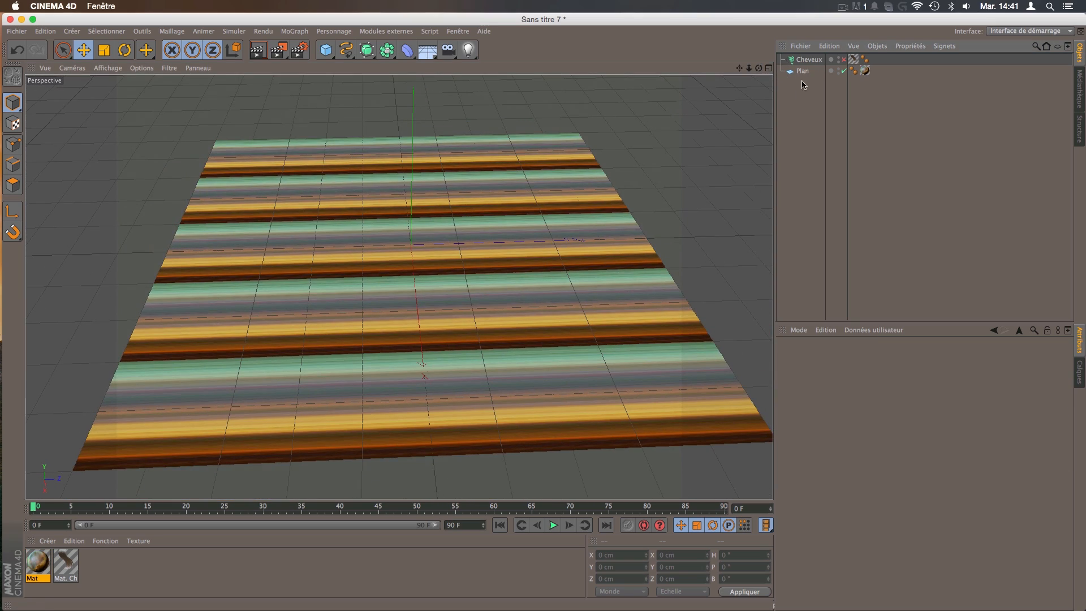
# Enable axis modification in texture mode and rotate the Mat projection on Plan to a pitch of about -90°.
pyautogui.click(803, 71)
pyautogui.click(865, 72)
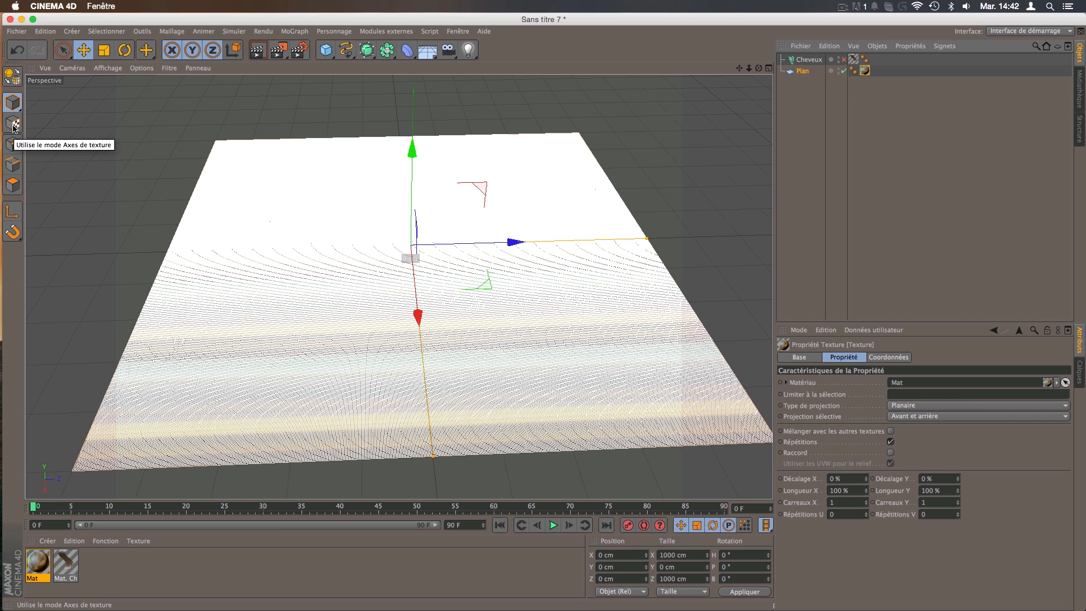
pyautogui.click(13, 124)
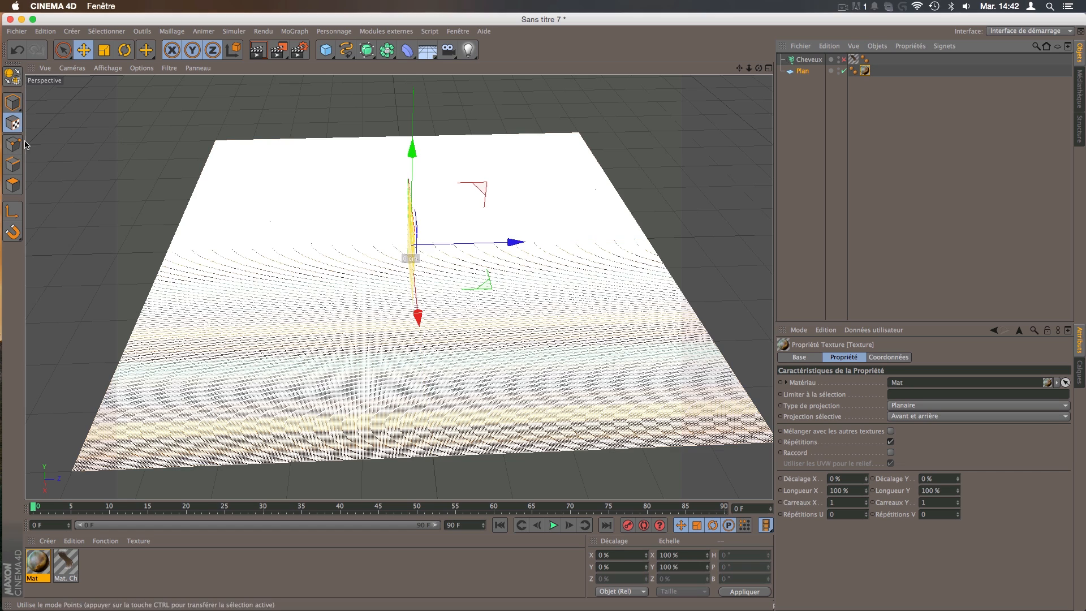
pyautogui.click(11, 208)
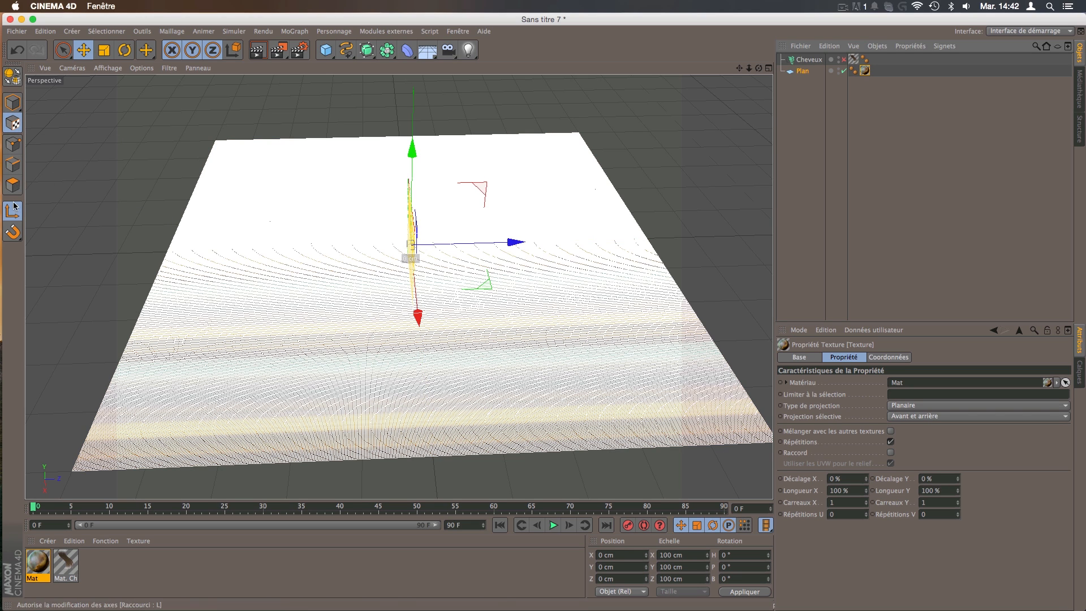
pyautogui.moveTo(758, 68); pyautogui.dragTo(814, 73)
pyautogui.click(124, 50)
pyautogui.moveTo(431, 235); pyautogui.dragTo(427, 206)
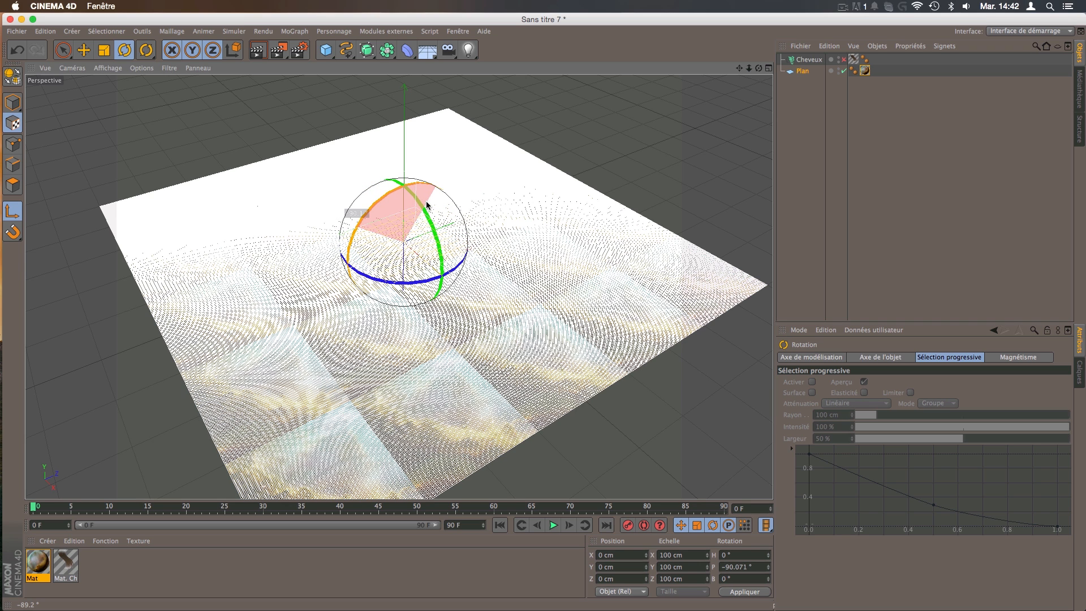
pyautogui.moveTo(428, 206); pyautogui.dragTo(427, 205)
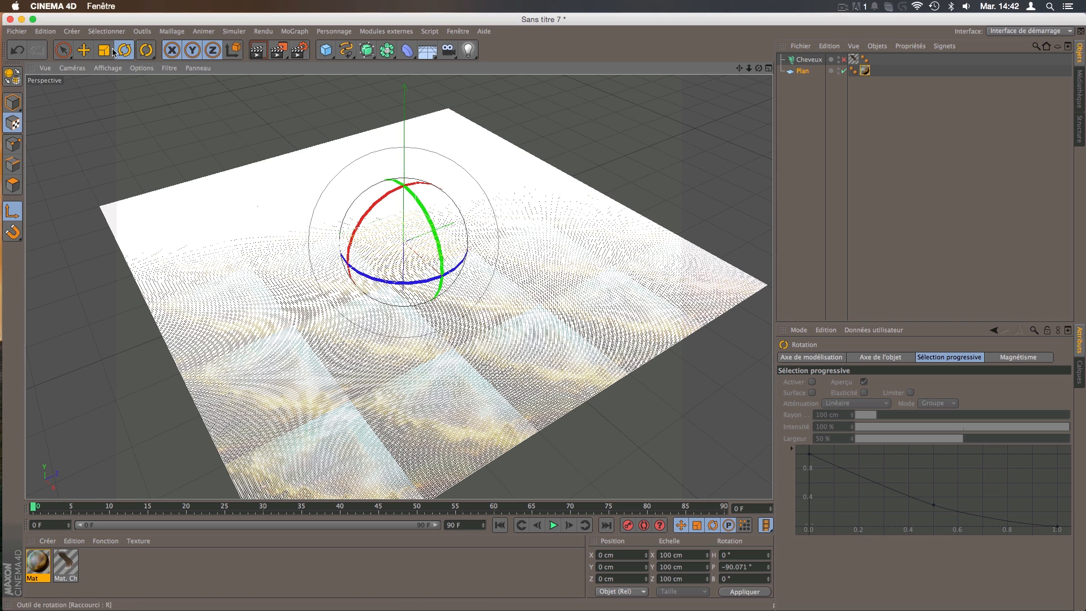
# Scale the texture projection up to about 502 cm in X and Y to cover the plane.
pyautogui.click(105, 50)
pyautogui.moveTo(497, 263); pyautogui.dragTo(981, 300)
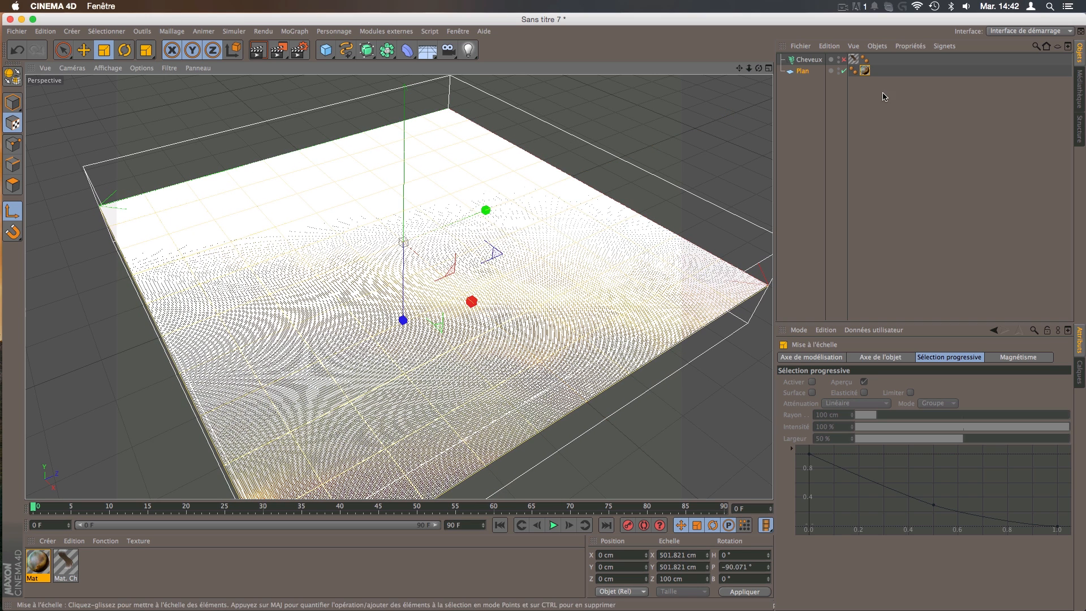
pyautogui.click(797, 70)
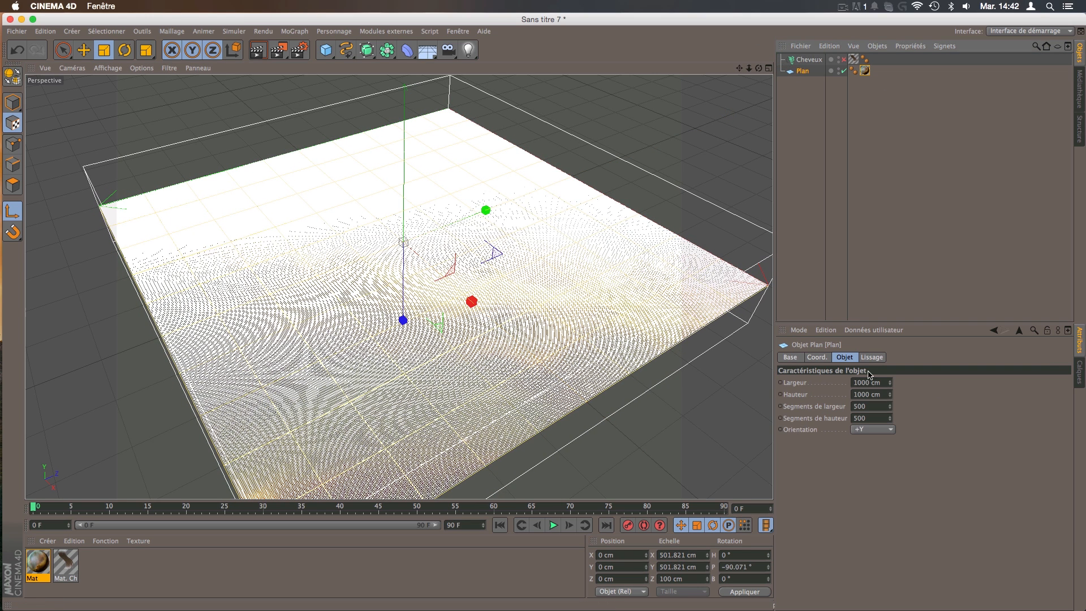
# Set the Mat texture tag's scale to 500 cm in X, Y and Z.
pyautogui.click(864, 70)
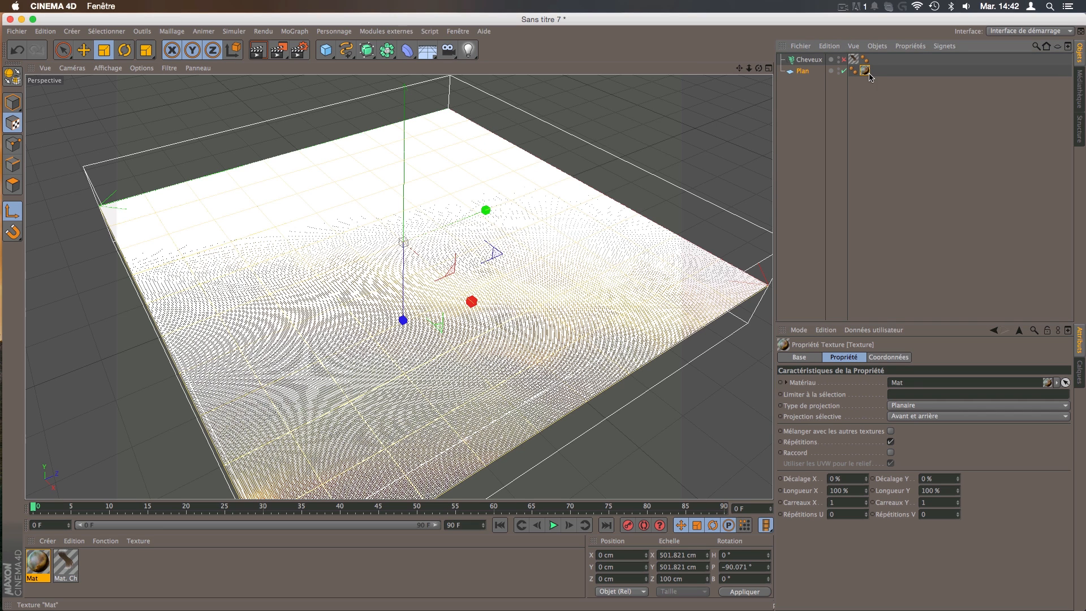
pyautogui.click(889, 357)
pyautogui.doubleClick(903, 383)
pyautogui.write('500')
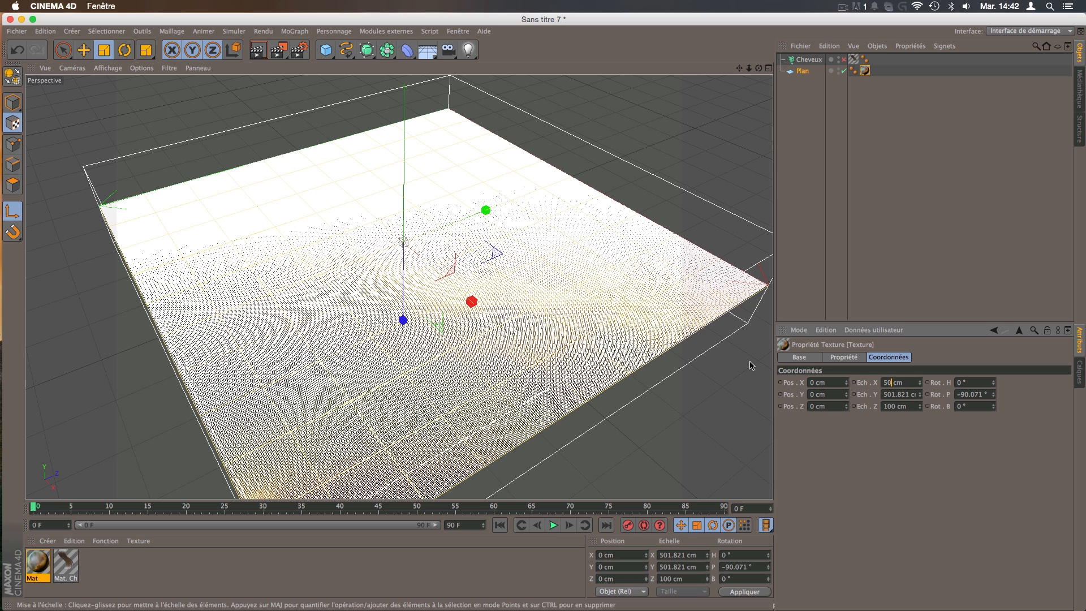
pyautogui.press('Tab')
pyautogui.write('500')
pyautogui.press('Tab')
pyautogui.write('500')
pyautogui.press('Return')
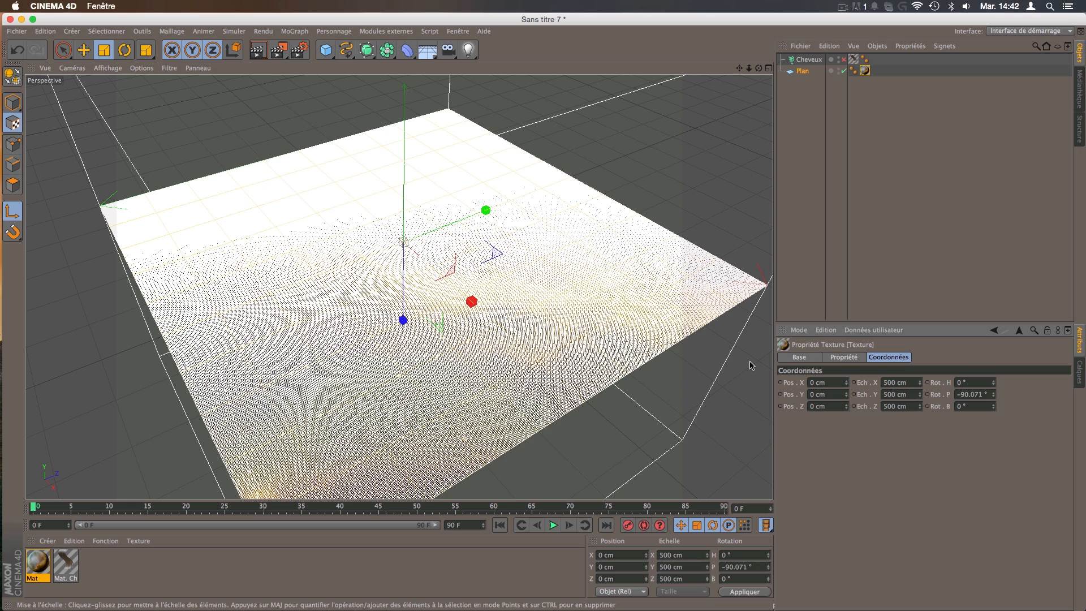
# Return to Model mode with axis modification off and the Move tool active, and deselect the plane.
pyautogui.click(13, 103)
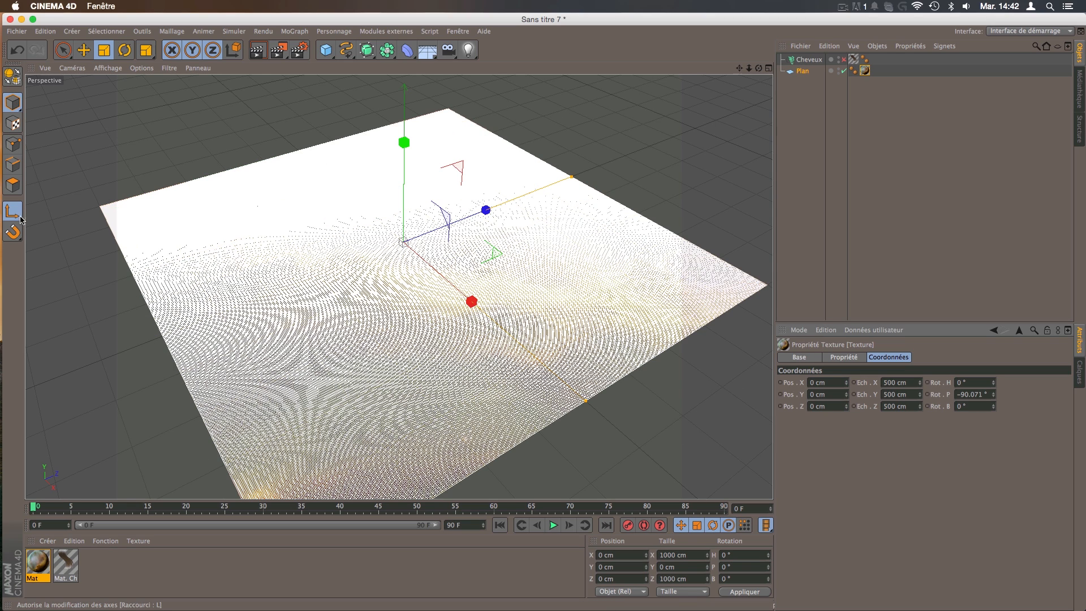
pyautogui.moveTo(758, 68); pyautogui.dragTo(433, 45)
pyautogui.click(83, 50)
pyautogui.click(905, 142)
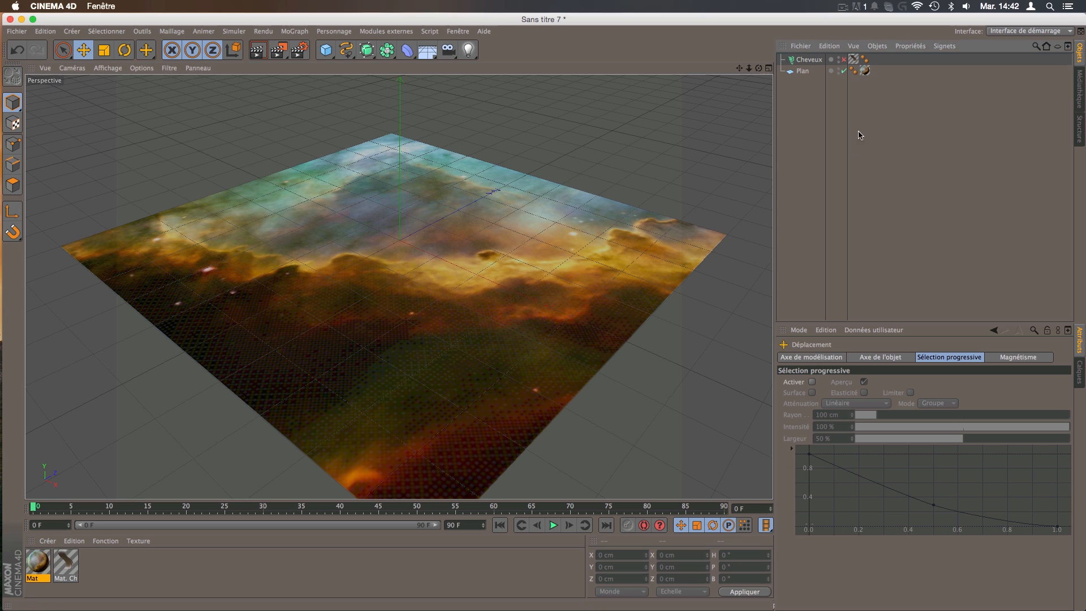
# Move the Mat texture tag from Plan back to Cheveux and re-enable the Cheveux object.
pyautogui.click(865, 71)
pyautogui.moveTo(866, 70); pyautogui.dragTo(877, 60)
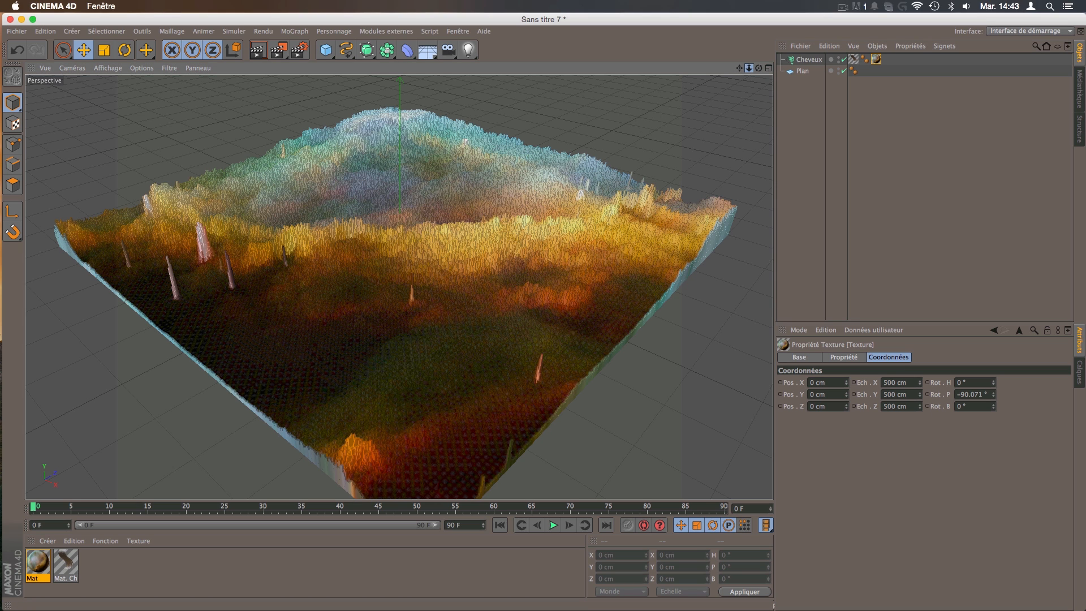
# Frame a low close-up among the coloured pillars and render it in the viewport.
pyautogui.moveTo(749, 68); pyautogui.dragTo(748, 72)
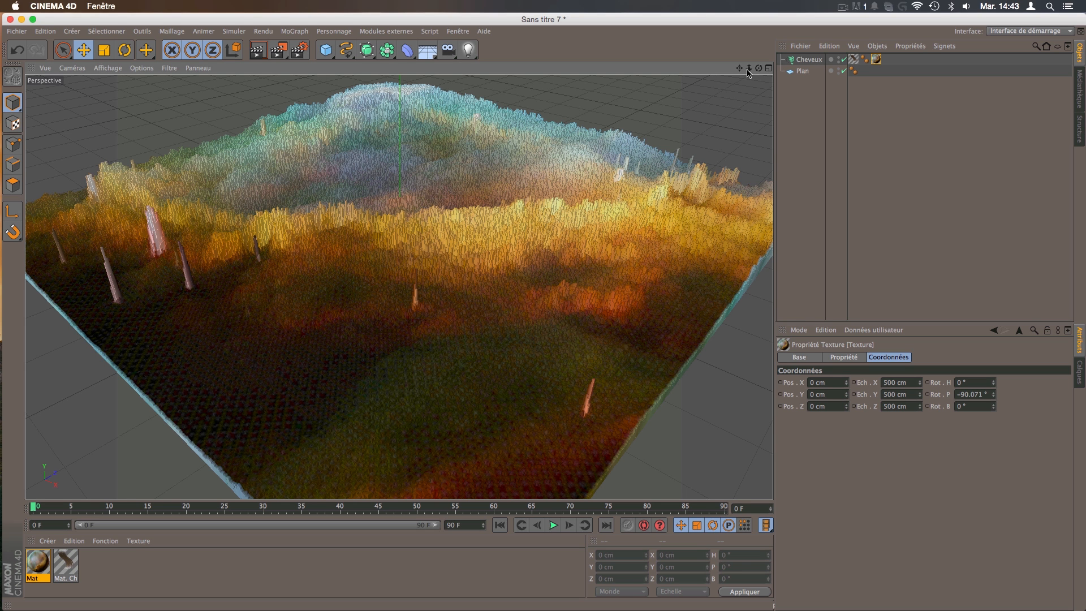
pyautogui.moveTo(751, 69); pyautogui.dragTo(758, 30)
pyautogui.moveTo(739, 68); pyautogui.dragTo(931, 168)
pyautogui.moveTo(758, 68); pyautogui.dragTo(714, 74)
pyautogui.click(260, 52)
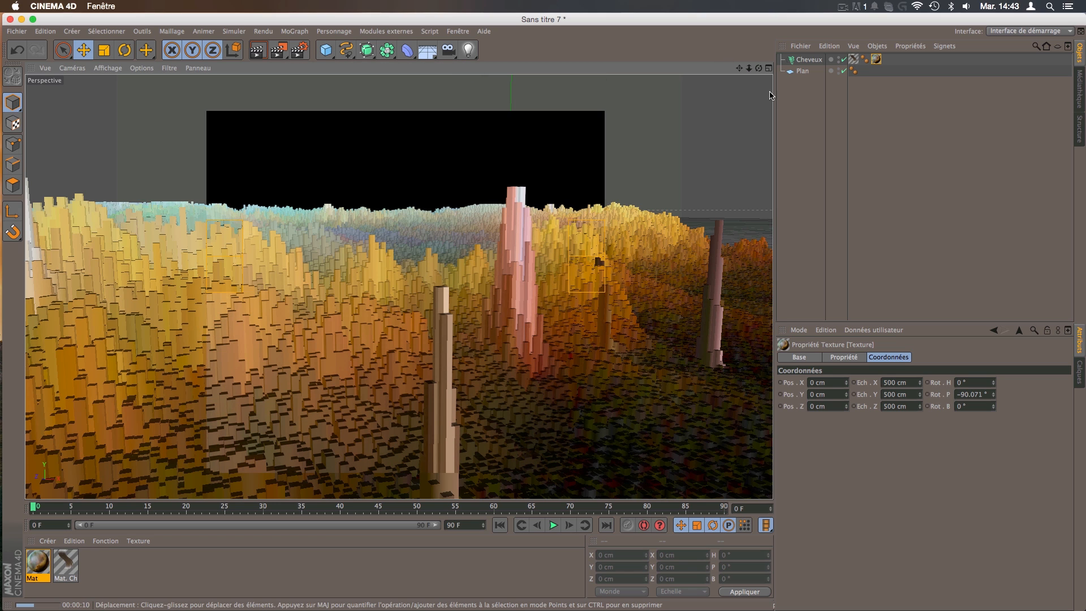
# Add a Ciel object to the scene.
pyautogui.click(427, 50)
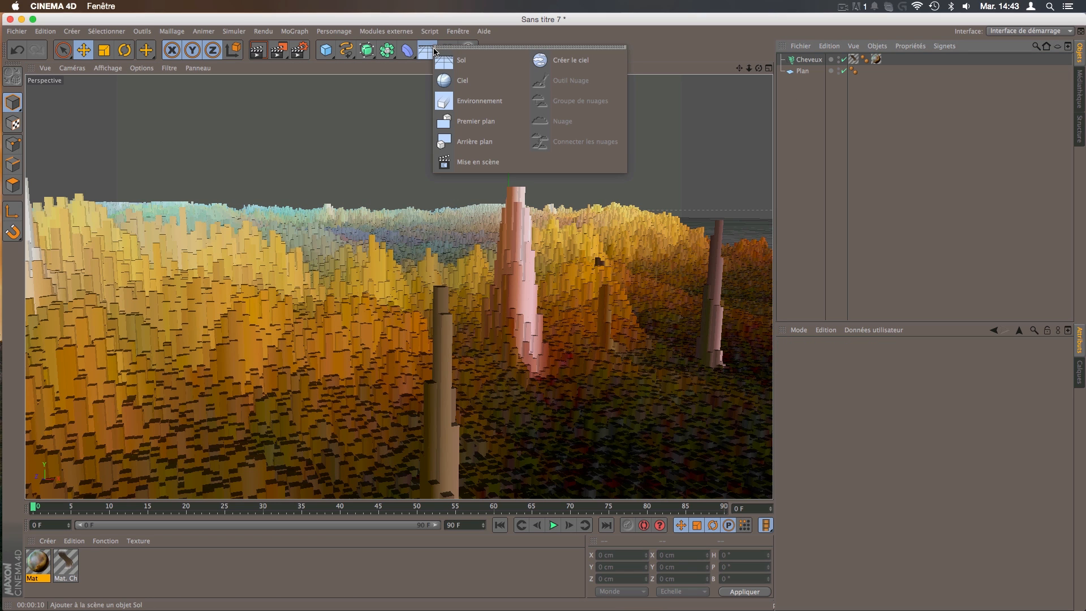
pyautogui.click(464, 82)
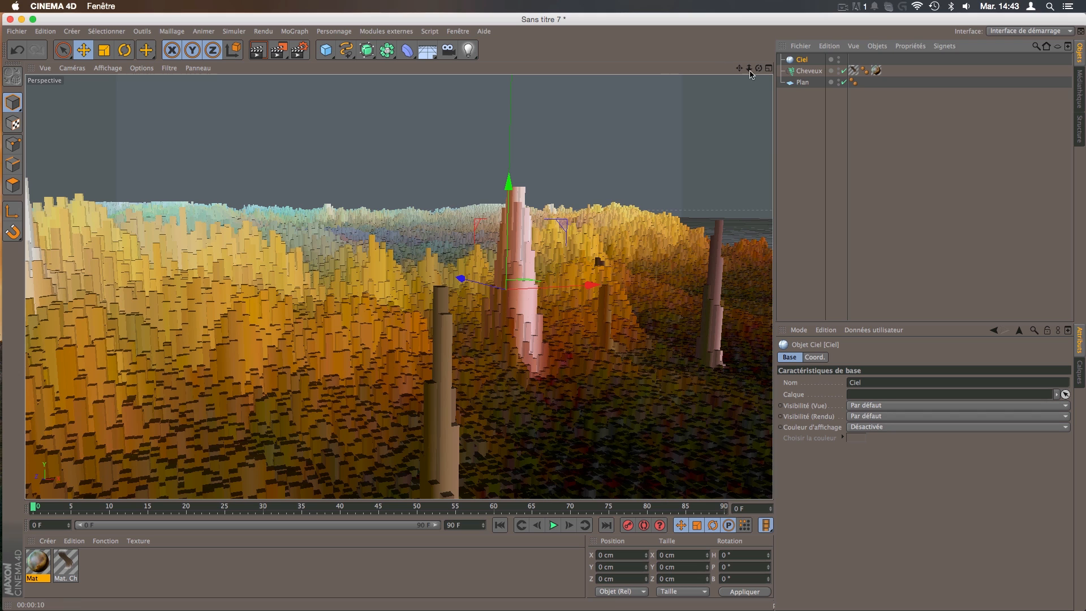
pyautogui.doubleClick(802, 60)
pyautogui.click(790, 102)
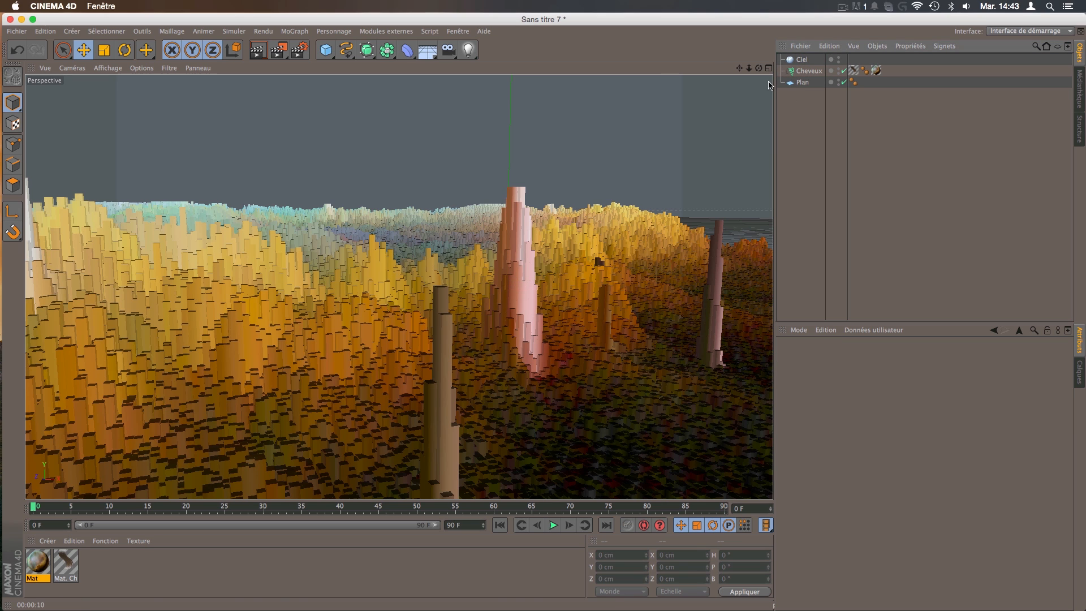
# Create a new material with the Couleur channel disabled and Luminescence enabled.
pyautogui.doubleClick(155, 564)
pyautogui.doubleClick(37, 562)
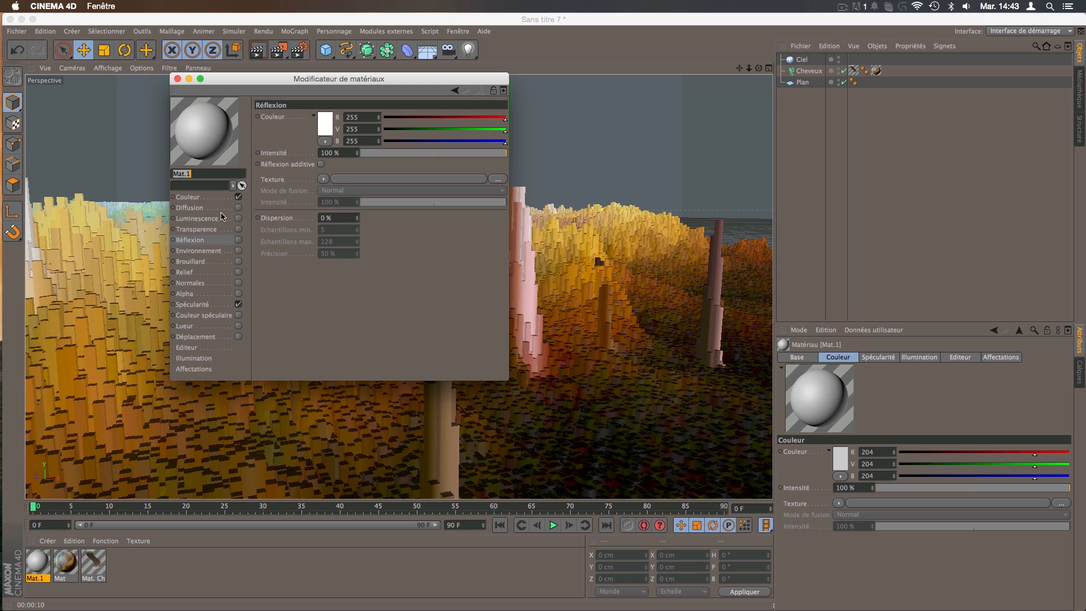
pyautogui.click(238, 197)
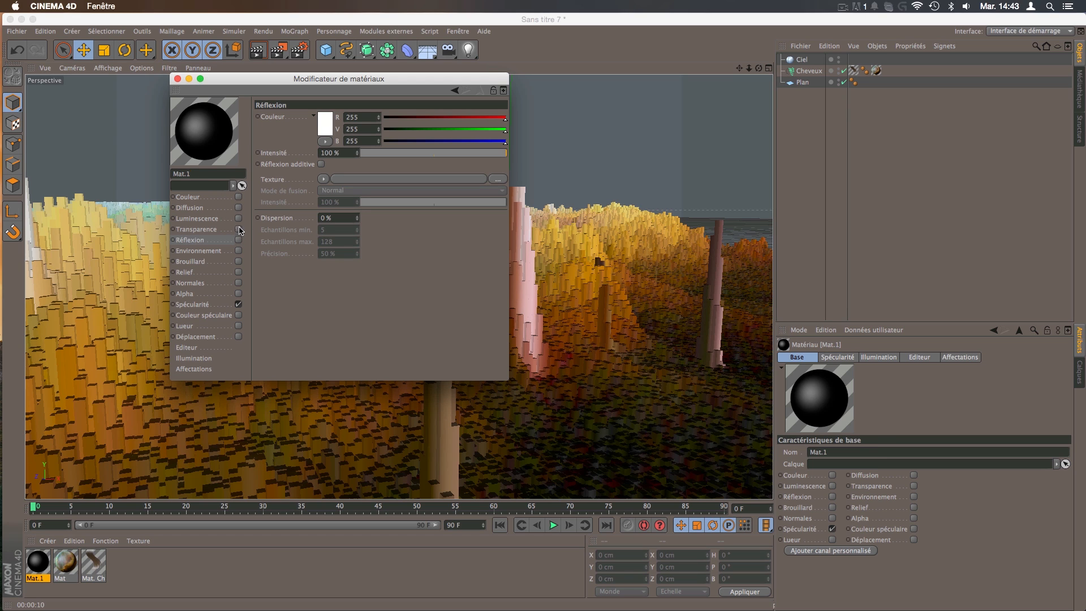
pyautogui.click(239, 219)
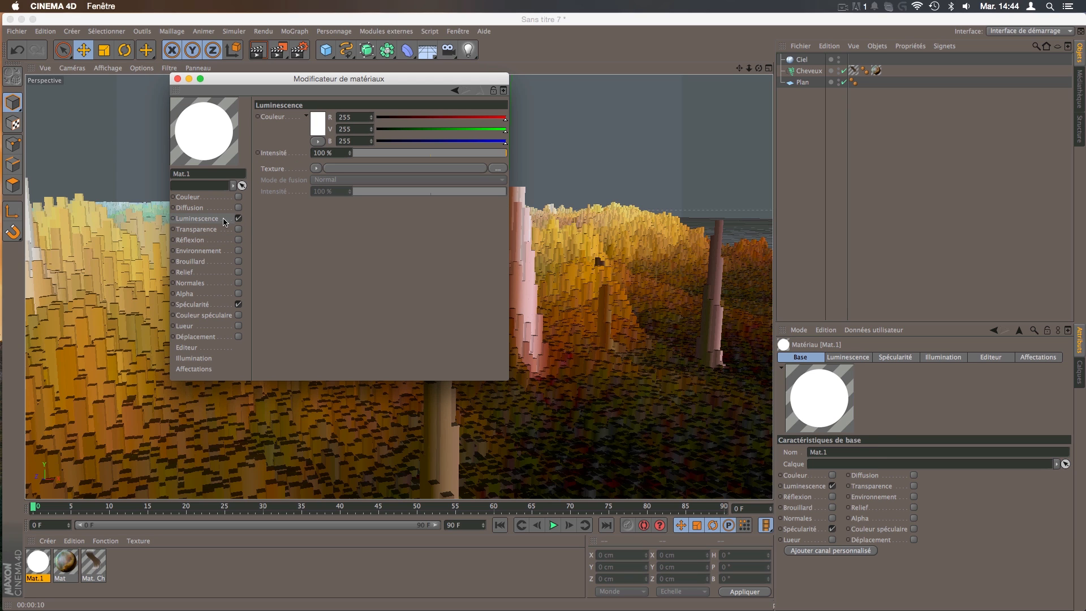
# Open the Médiathèque window and position it so the Mat.1 Luminescence texture slot stays accessible.
pyautogui.click(463, 32)
pyautogui.click(478, 92)
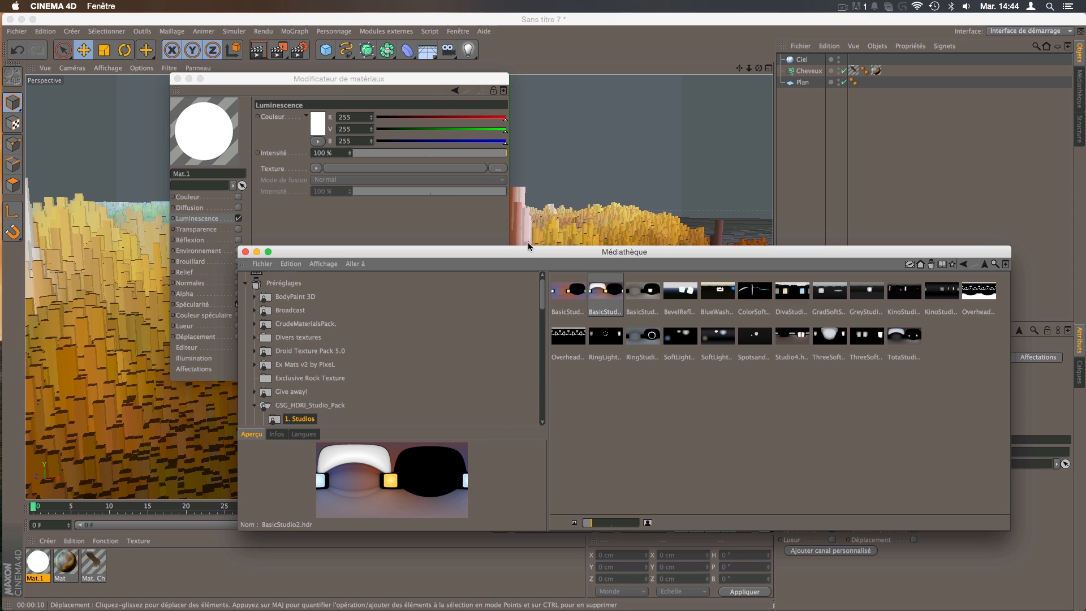
pyautogui.moveTo(525, 249); pyautogui.dragTo(519, 221)
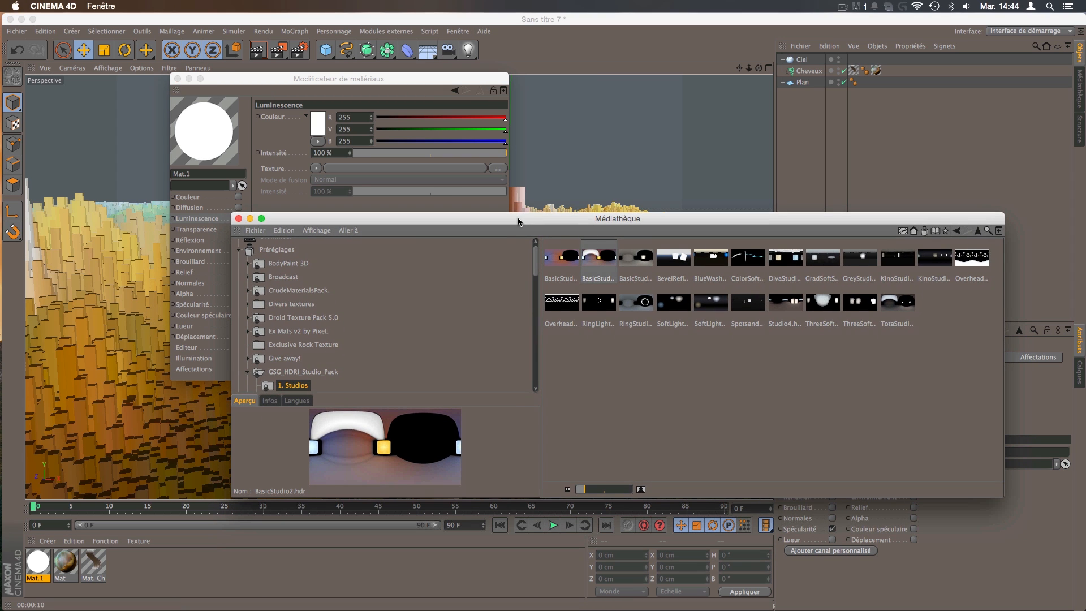
pyautogui.moveTo(519, 221); pyautogui.dragTo(521, 241)
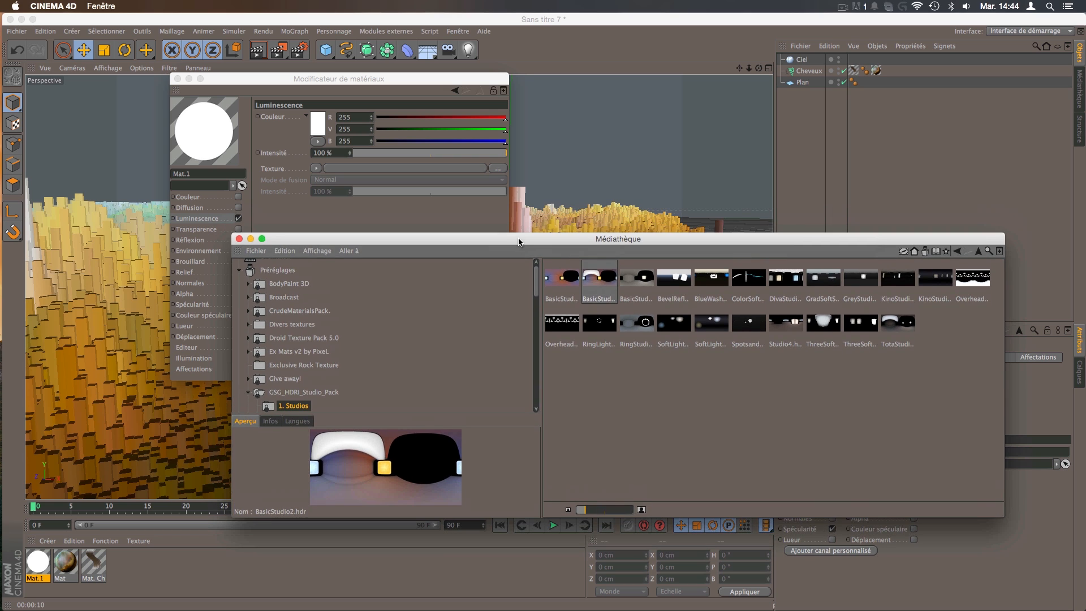
# Examine the previews of the studio HDRI images in the 1. Studios folder of GSG_HDRI_Studio_Pack.
pyautogui.click(637, 277)
pyautogui.click(665, 282)
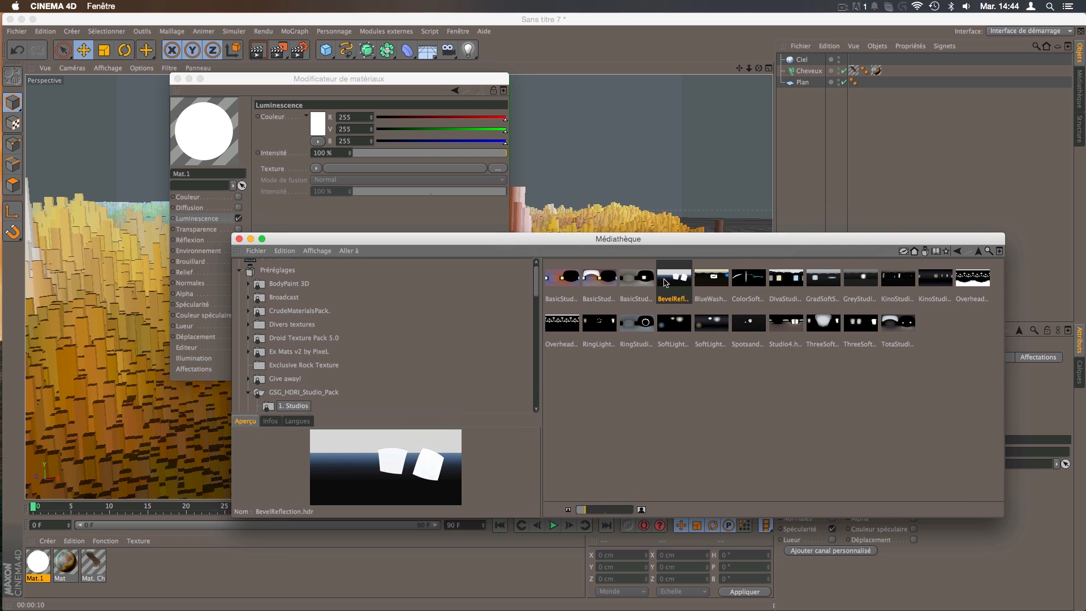
pyautogui.click(701, 285)
pyautogui.click(781, 282)
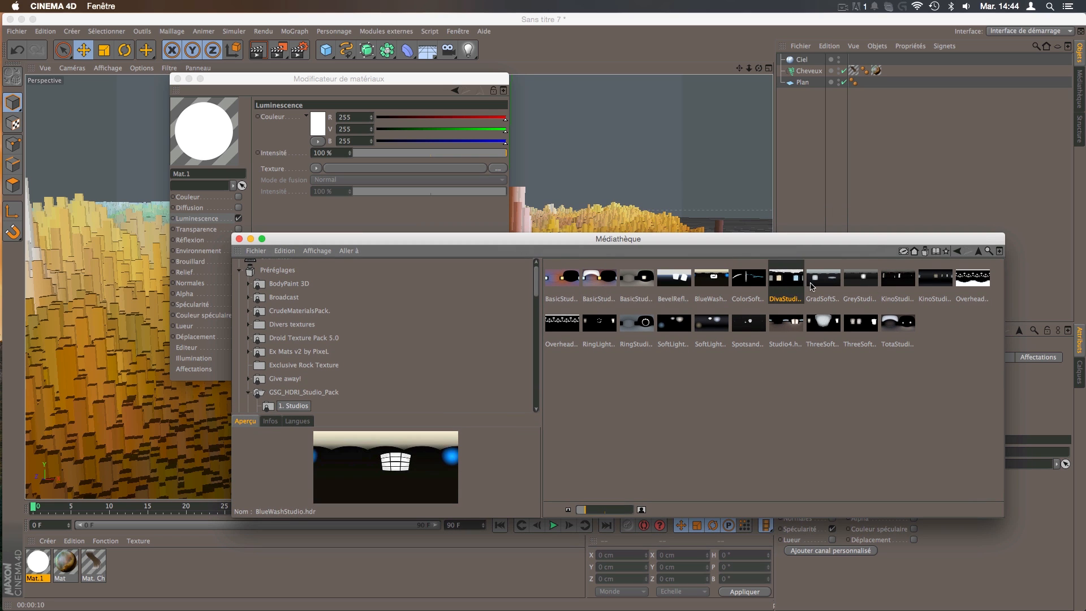
pyautogui.click(973, 280)
pyautogui.click(894, 306)
pyautogui.click(859, 280)
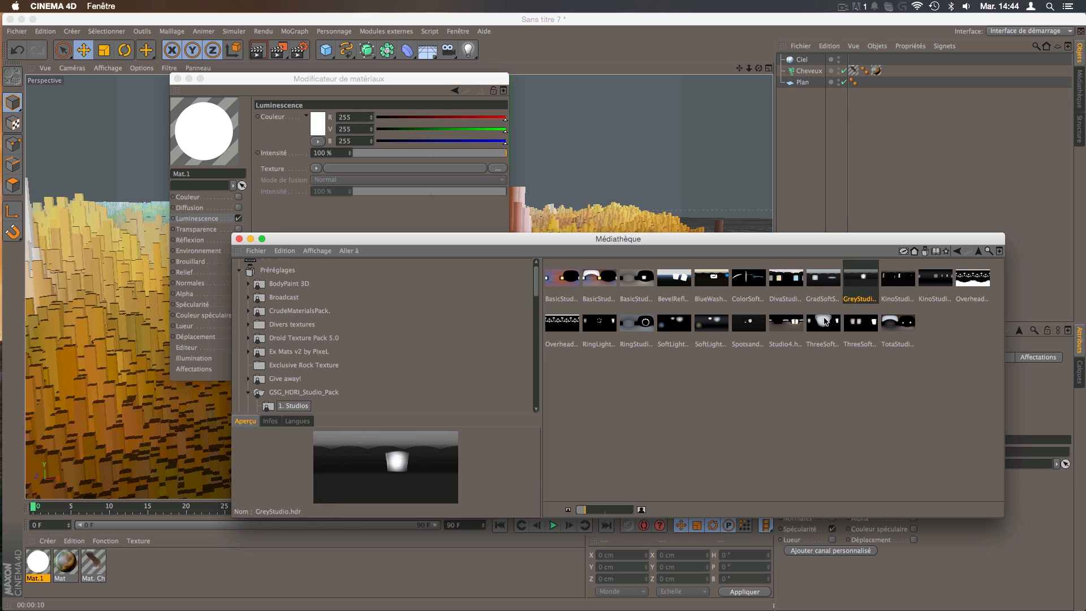
pyautogui.click(823, 324)
pyautogui.click(648, 325)
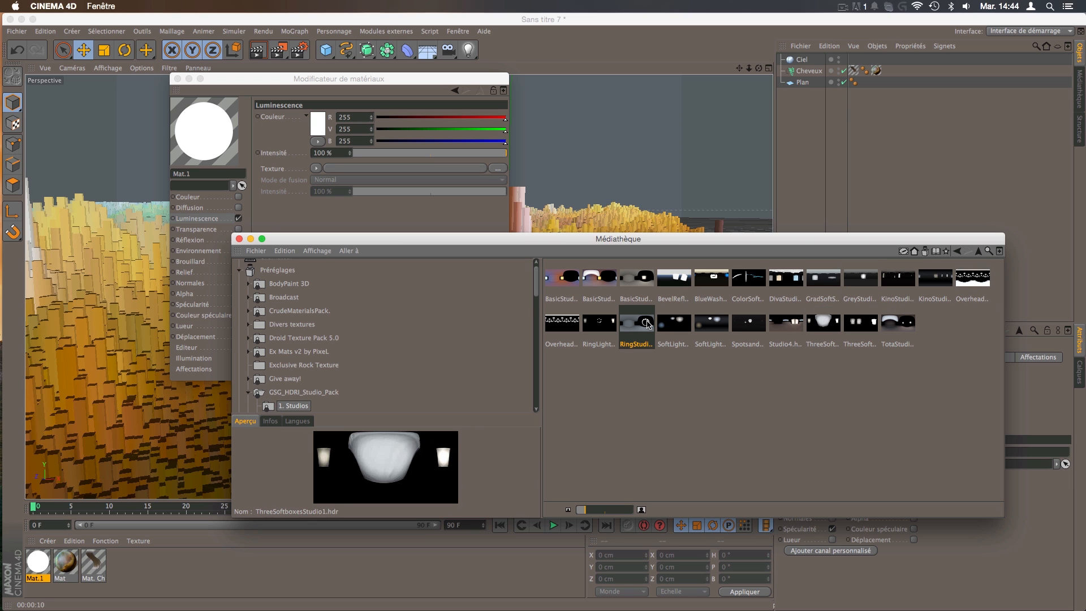
# Load Studio4.hdr from the 1. Studios presets as the Luminescence texture of Mat.1.
pyautogui.click(783, 326)
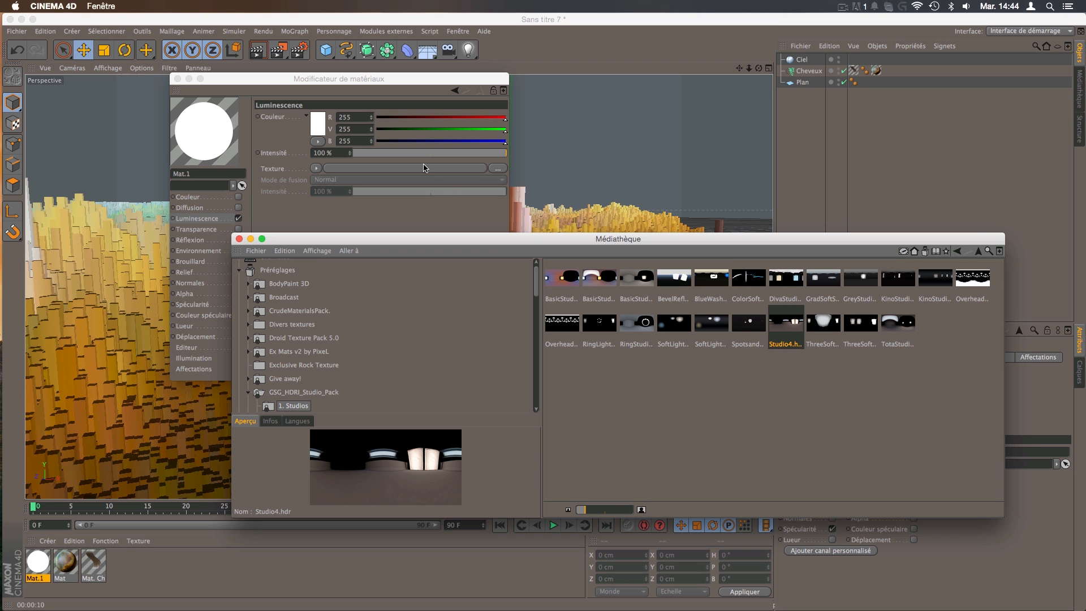
pyautogui.moveTo(425, 168); pyautogui.dragTo(425, 168)
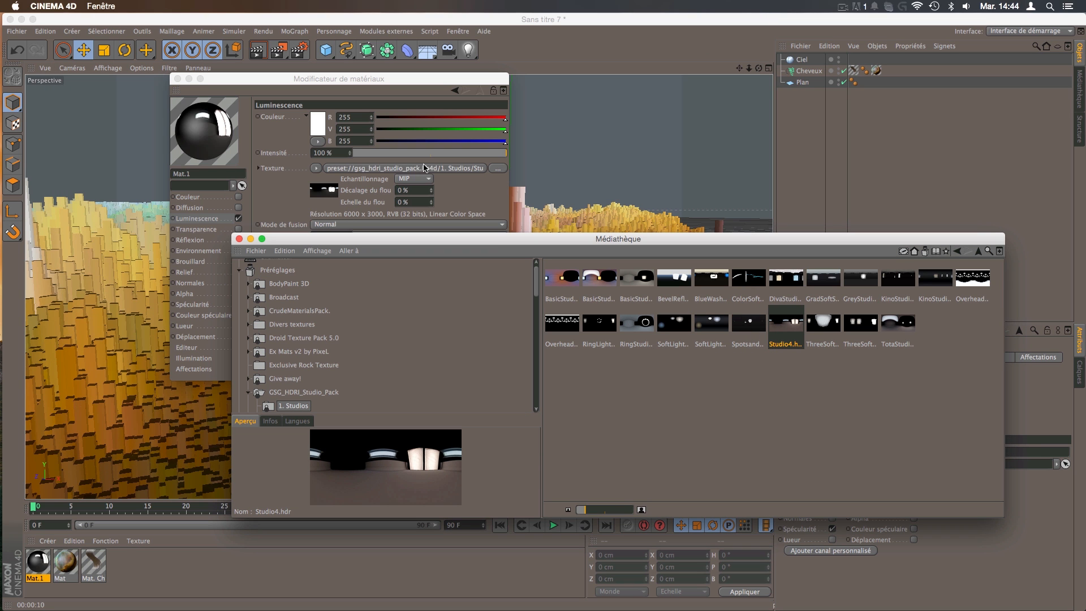